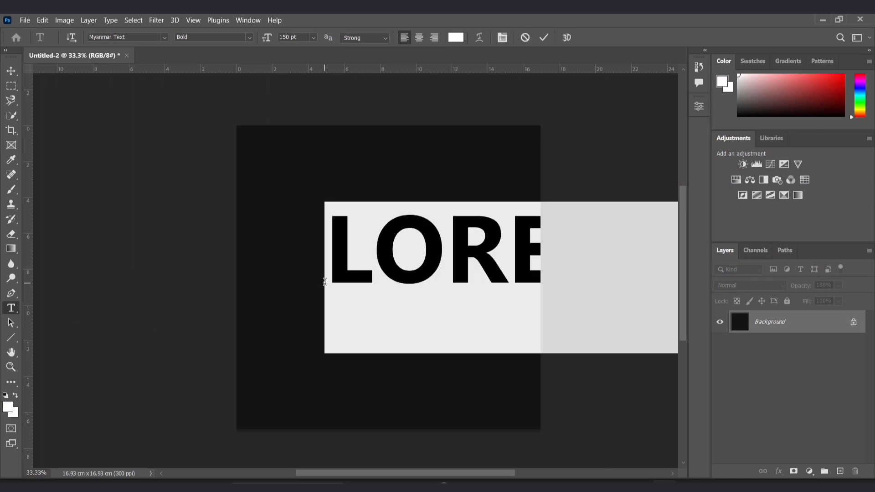
# Move the text layer to the left and replace its text with "အမုန်း".
pyautogui.click(13, 72)
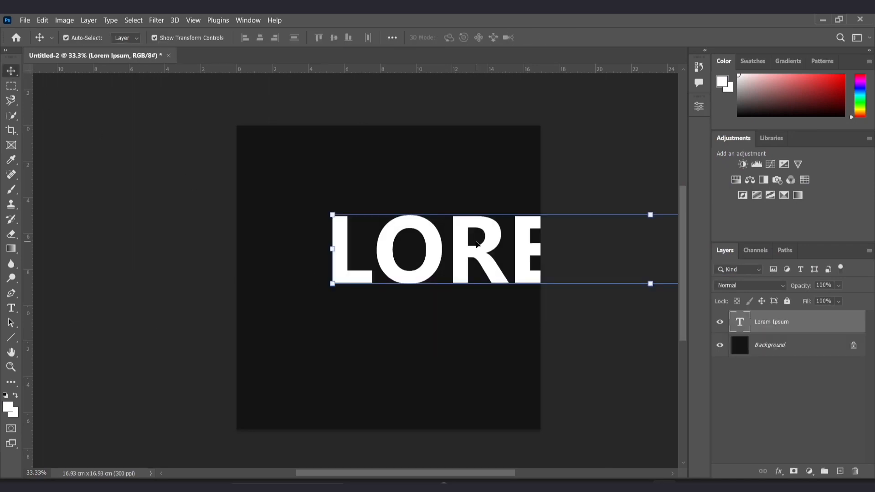
pyautogui.moveTo(477, 240); pyautogui.dragTo(381, 230)
pyautogui.doubleClick(382, 230)
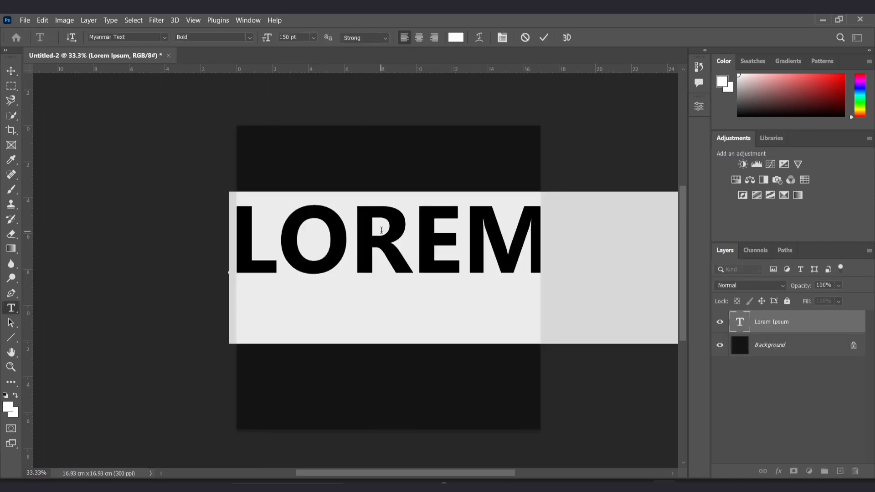
pyautogui.write('အမုန်း')
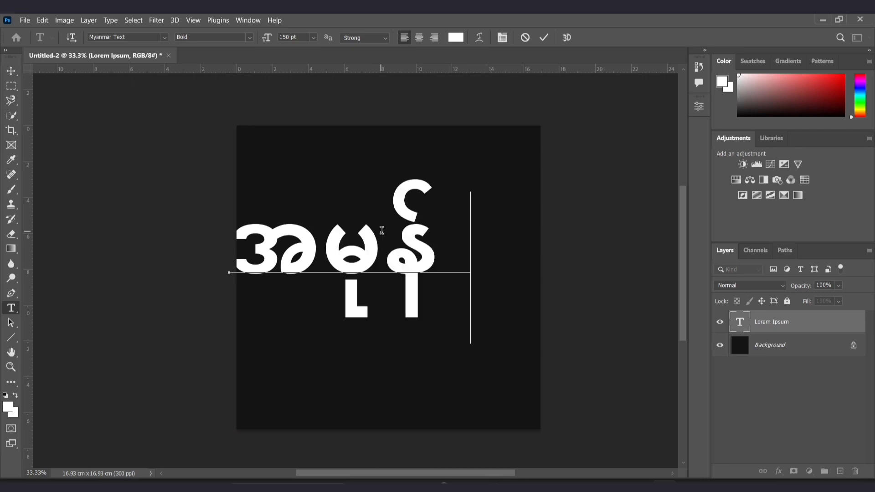
# Reposition the text and apply the Bold font style to the whole word.
pyautogui.click(11, 71)
pyautogui.moveTo(360, 269); pyautogui.dragTo(395, 273)
pyautogui.doubleClick(382, 261)
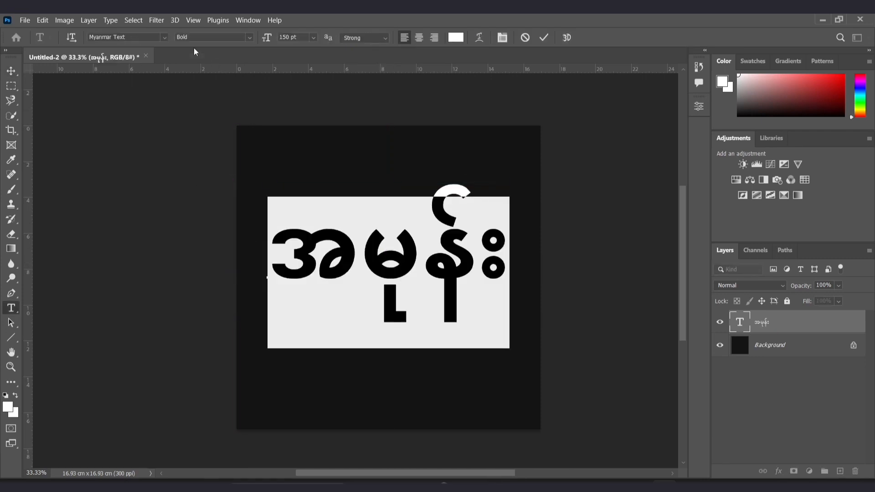
pyautogui.click(250, 38)
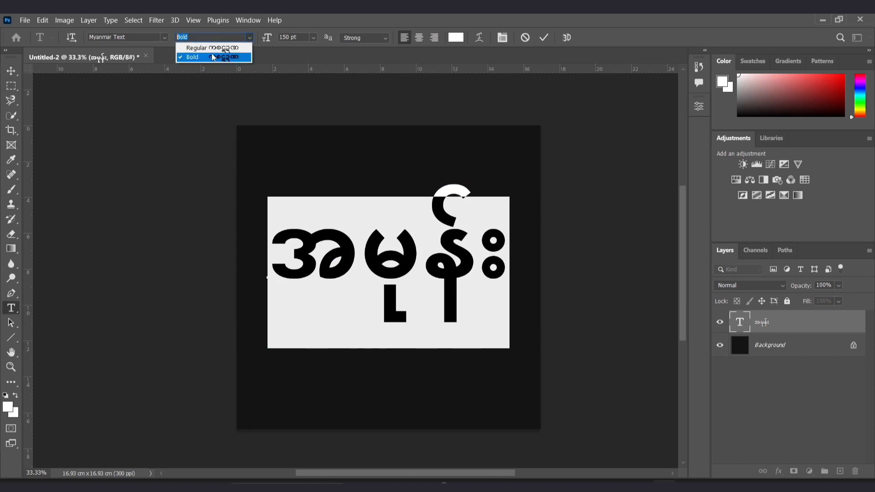
pyautogui.click(195, 61)
pyautogui.click(381, 271)
pyautogui.moveTo(269, 265); pyautogui.dragTo(508, 262)
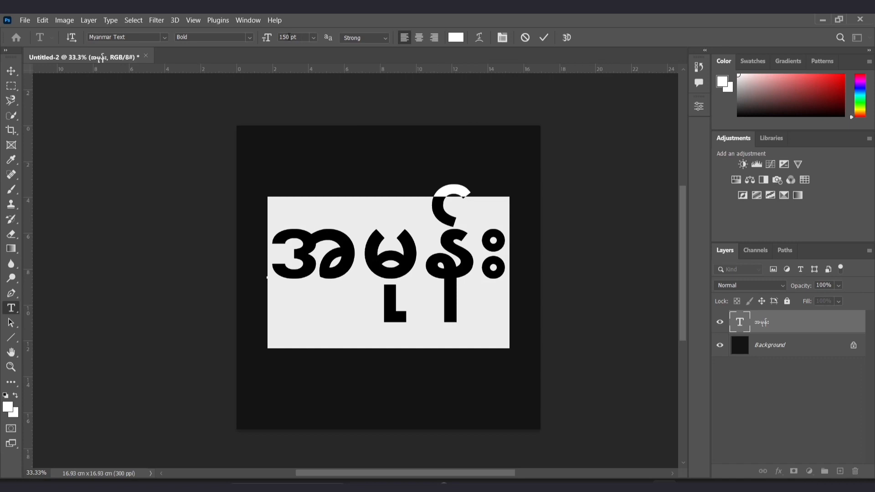
pyautogui.click(10, 72)
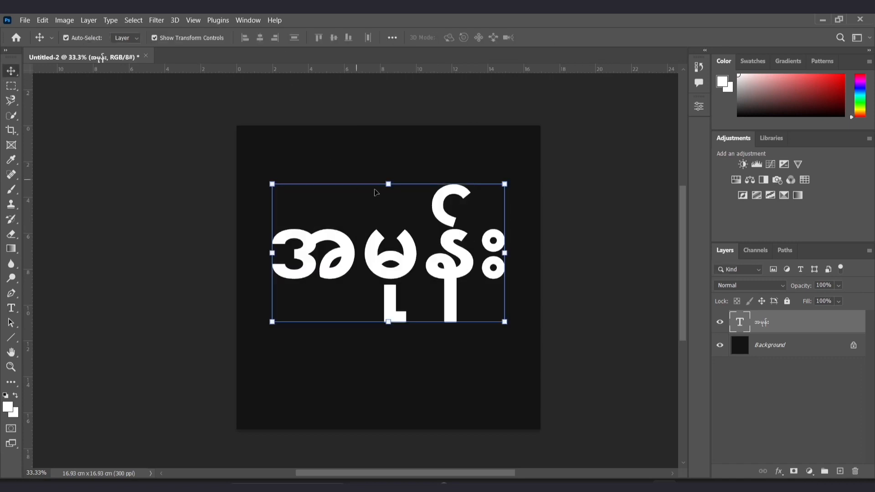
pyautogui.click(431, 362)
pyautogui.moveTo(415, 288); pyautogui.dragTo(415, 287)
pyautogui.click(410, 357)
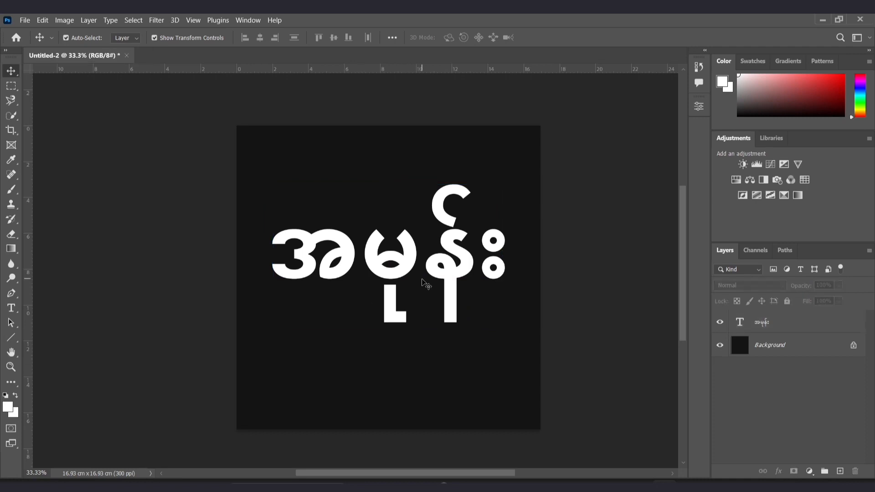
# With the Polygonal Lasso Tool, select a slanted band covering the upper half of the text.
pyautogui.click(11, 101)
pyautogui.rightClick(10, 103)
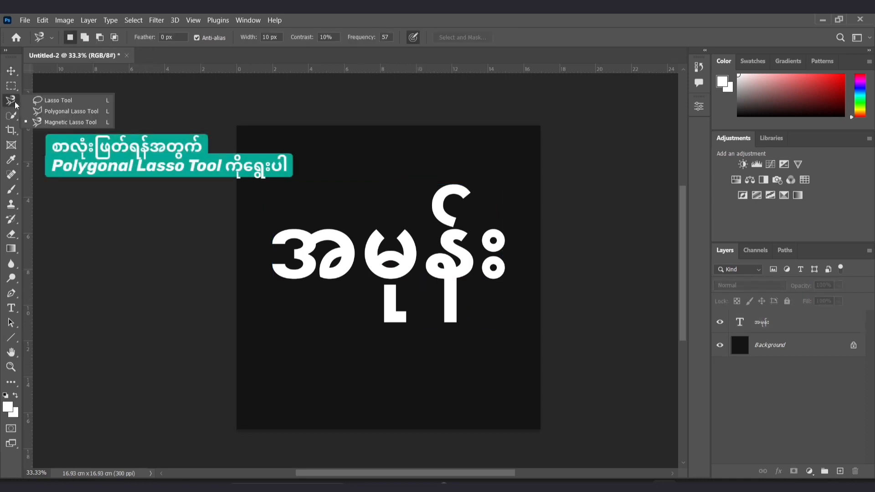
pyautogui.click(54, 113)
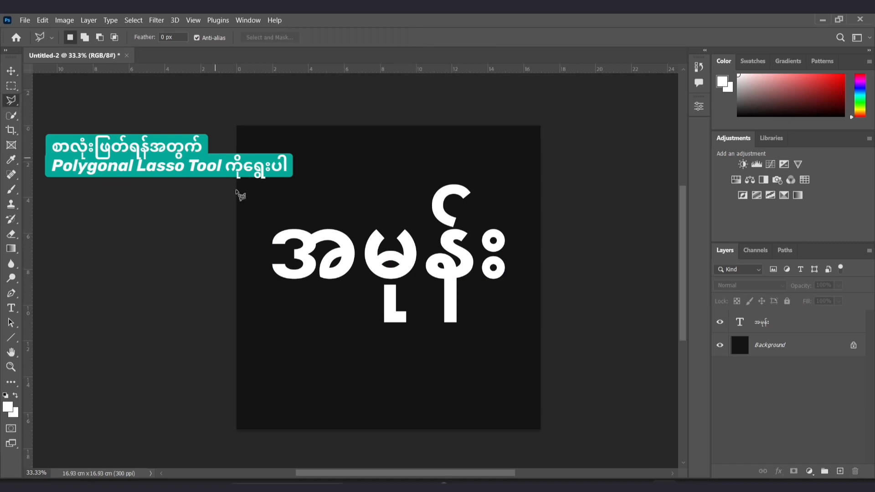
pyautogui.click(241, 286)
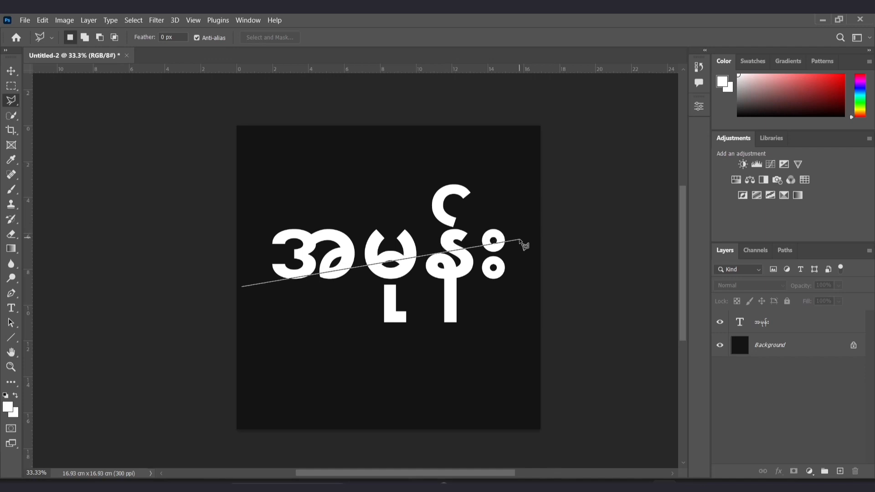
pyautogui.click(531, 217)
pyautogui.click(490, 142)
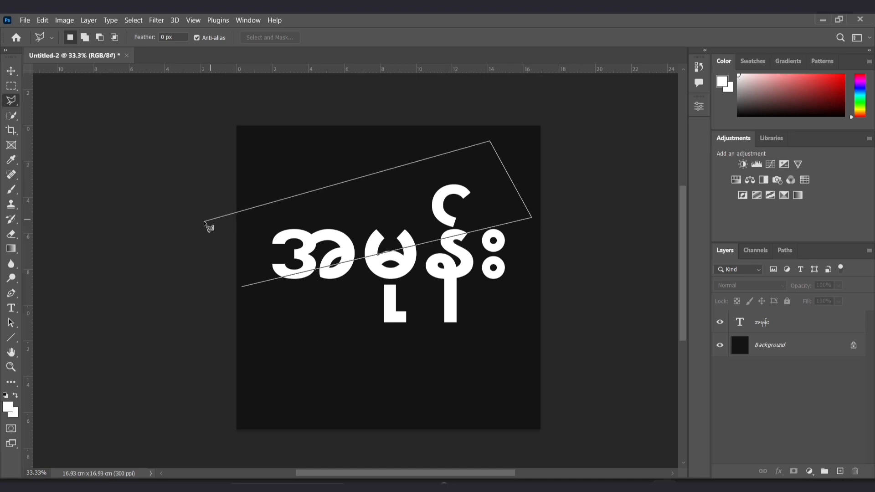
pyautogui.click(204, 221)
pyautogui.click(244, 289)
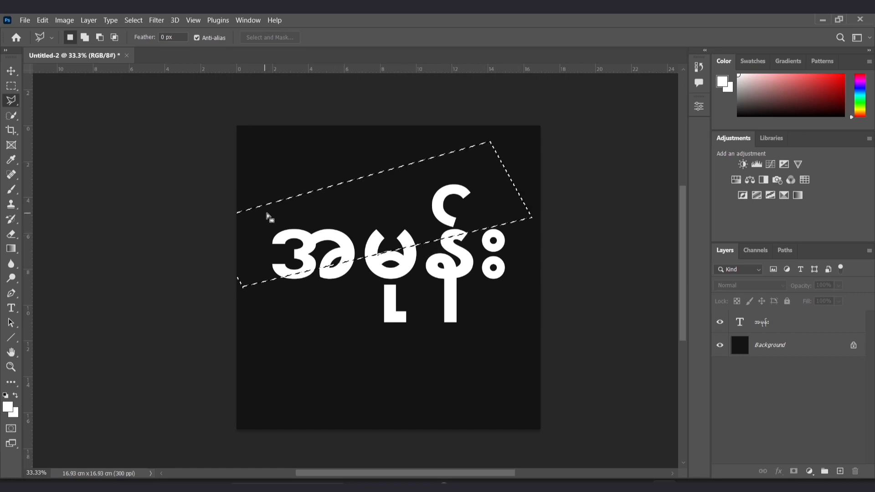
# Add a layer mask to the text layer from the selection.
pyautogui.click(770, 323)
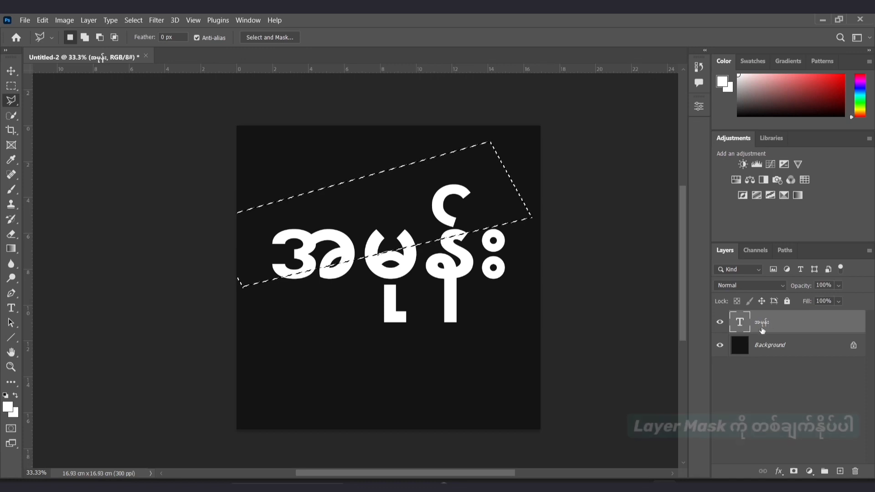
pyautogui.click(794, 472)
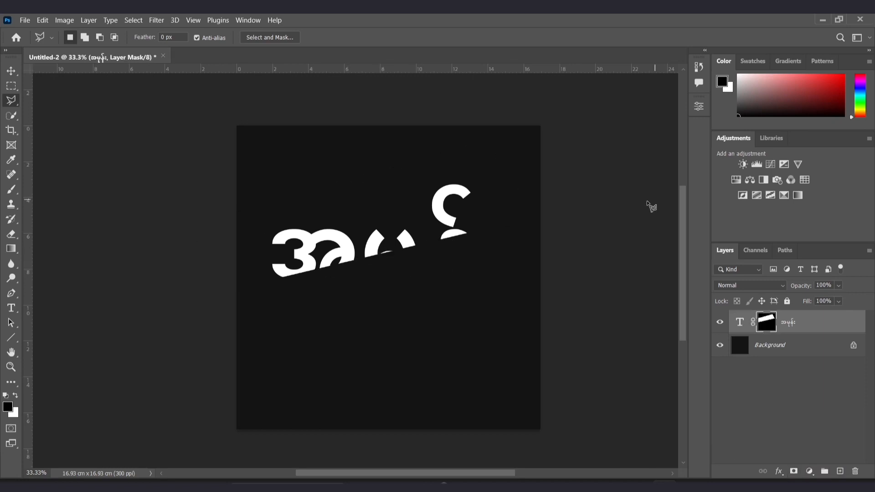
# Duplicate the masked text layer.
pyautogui.click(11, 71)
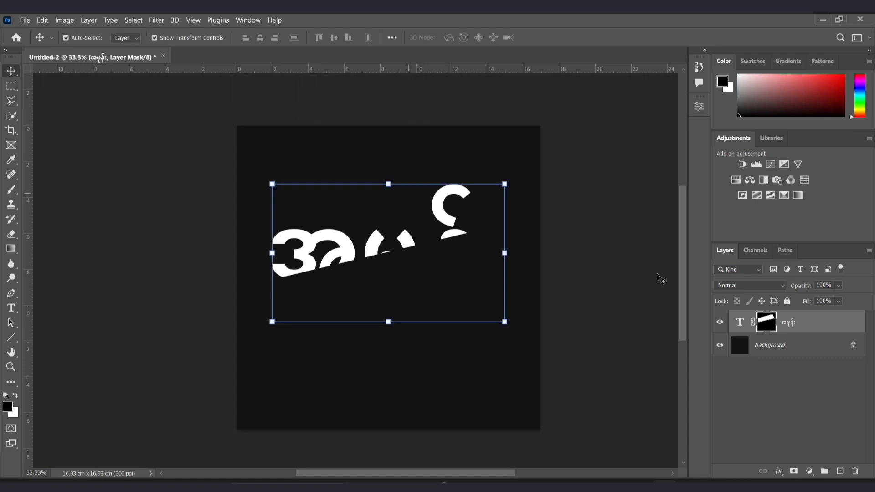
pyautogui.click(802, 391)
pyautogui.click(808, 331)
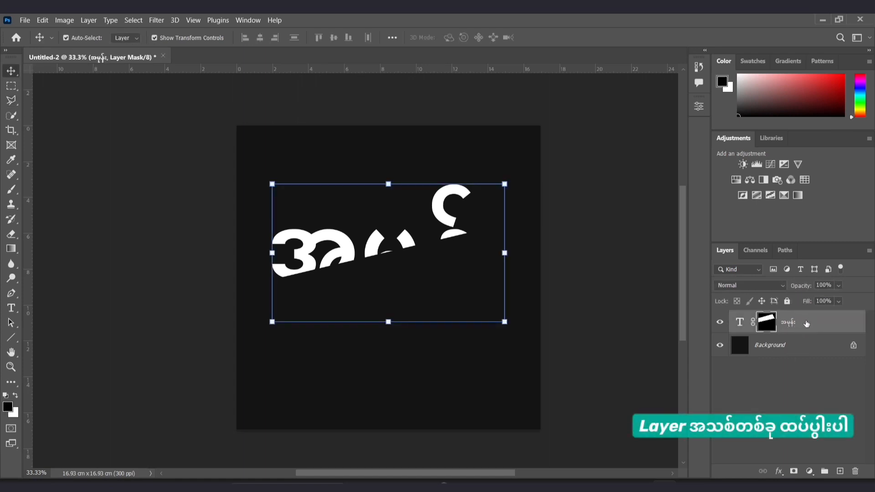
pyautogui.moveTo(800, 325); pyautogui.dragTo(841, 470)
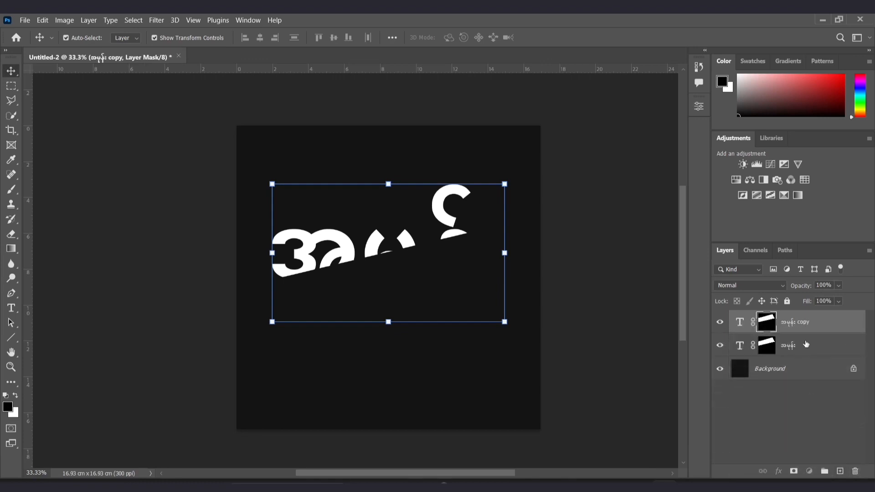
# Select the copy layer's mask and invert it.
pyautogui.click(806, 345)
pyautogui.click(805, 326)
pyautogui.click(793, 326)
pyautogui.click(807, 337)
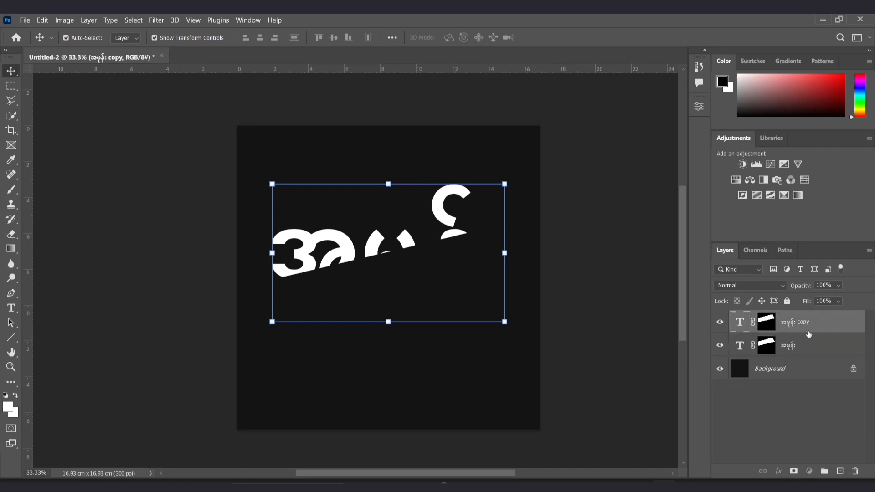
pyautogui.click(810, 329)
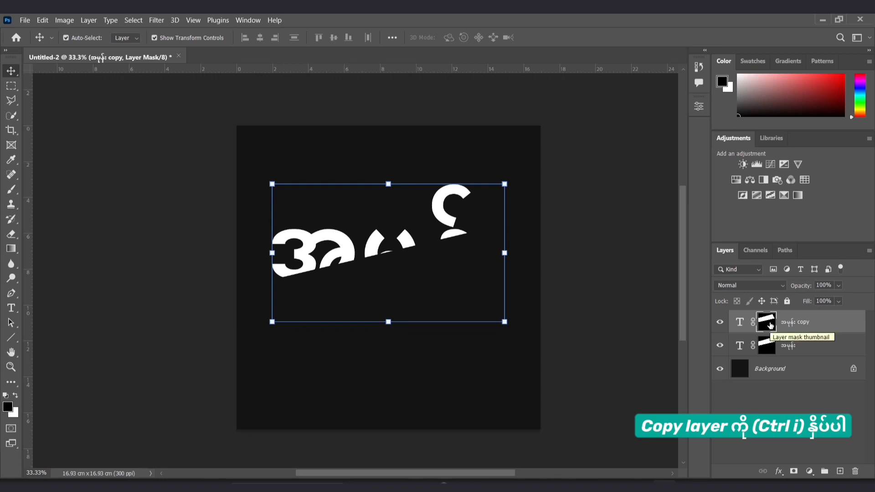
pyautogui.hotkey('ctrl', 'i')
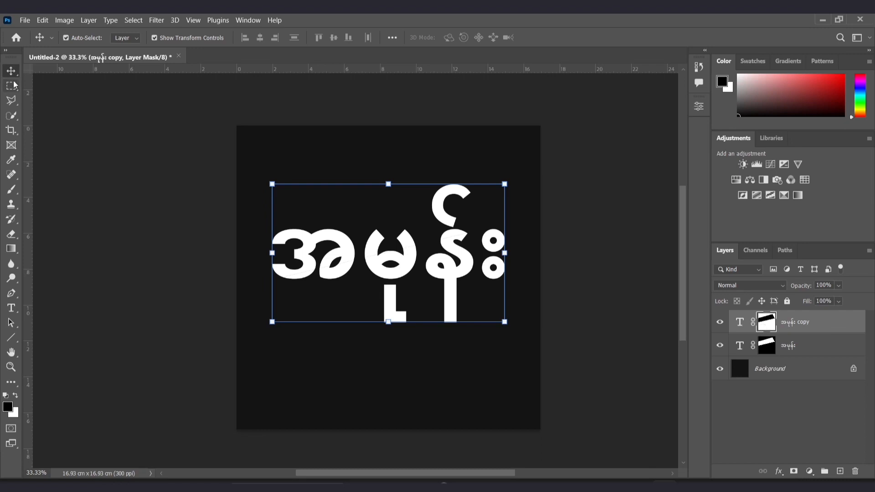
# Zoom in and examine the split line between the two text halves up close.
pyautogui.click(610, 228)
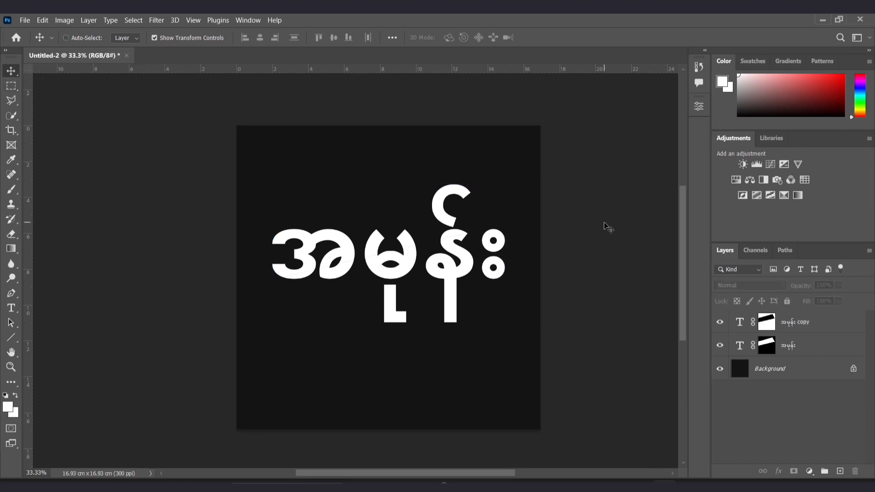
pyautogui.hotkey('ctrl', '+')
pyautogui.hotkey('ctrl', '+')
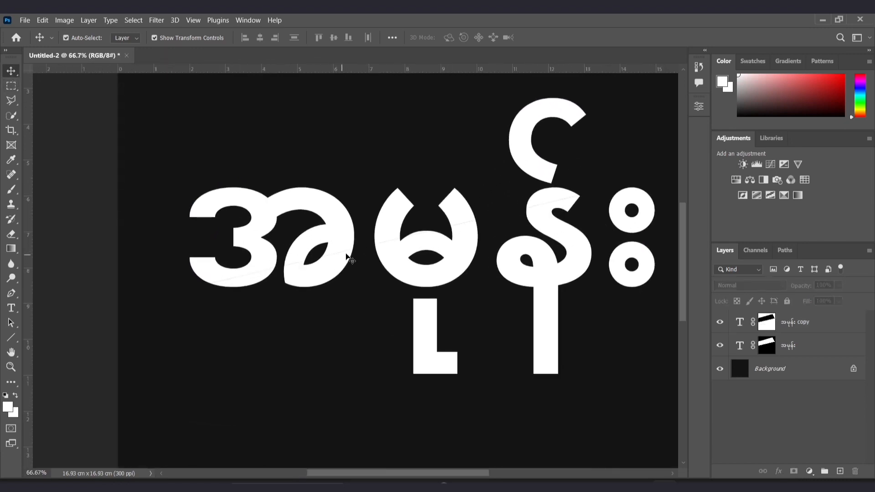
pyautogui.hotkey('ctrl', '+')
pyautogui.hotkey('ctrl', '+')
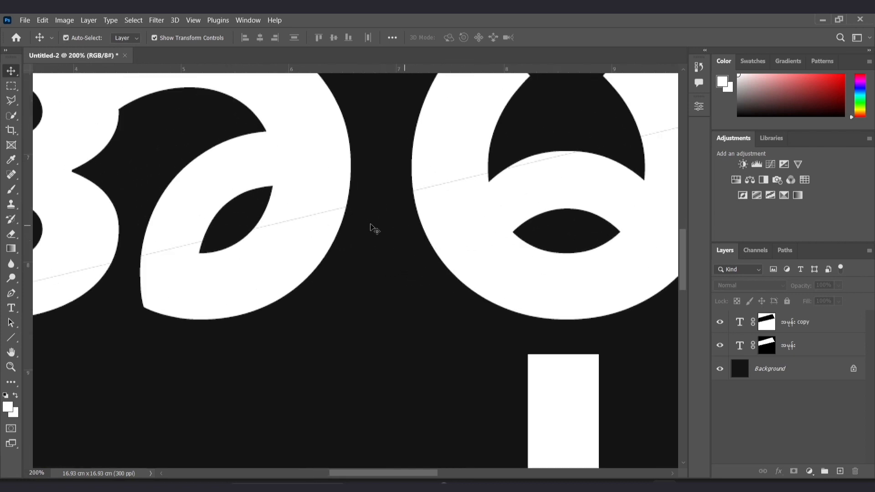
pyautogui.moveTo(503, 189); pyautogui.dragTo(269, 281)
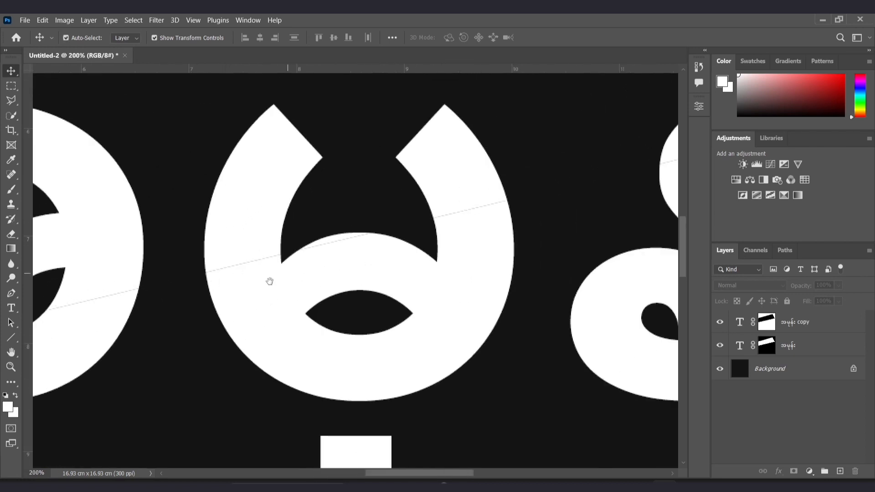
pyautogui.moveTo(552, 209); pyautogui.dragTo(434, 221)
pyautogui.hotkey('ctrl', '-')
pyautogui.hotkey('ctrl', '-')
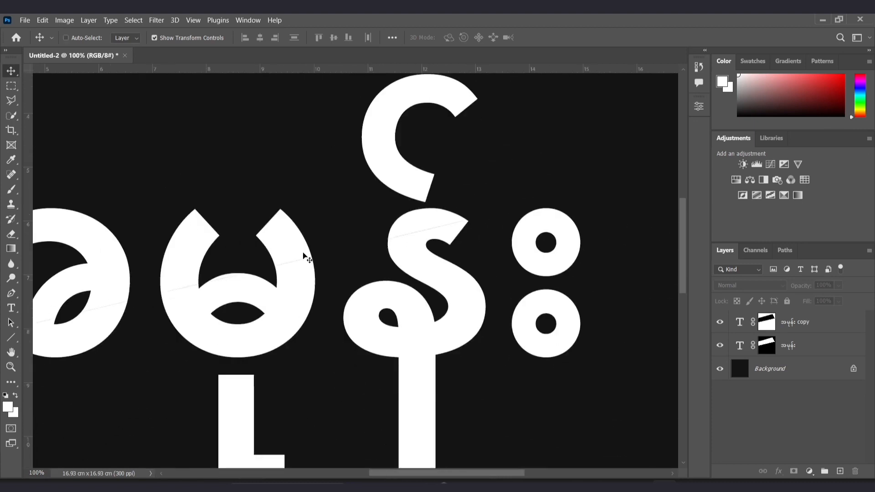
pyautogui.moveTo(254, 296); pyautogui.dragTo(322, 266)
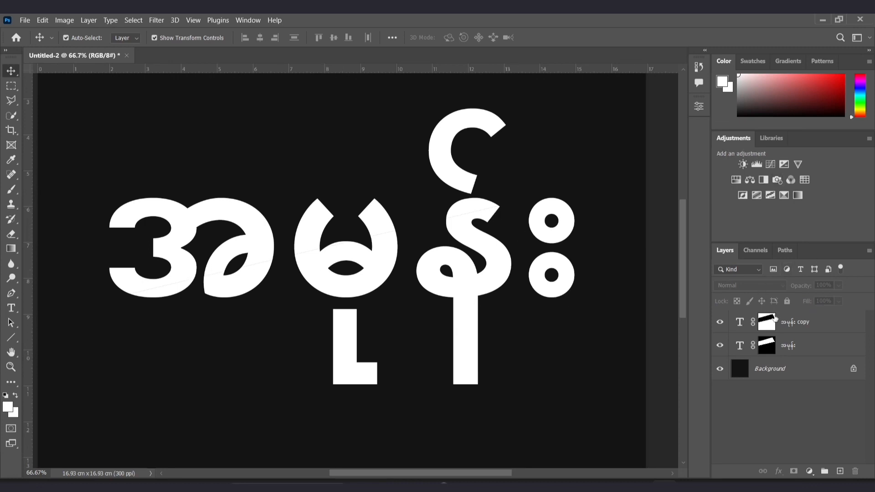
# Select the copy's layer mask and set up the Brush tool with 80% flow and 100 px size.
pyautogui.click(764, 324)
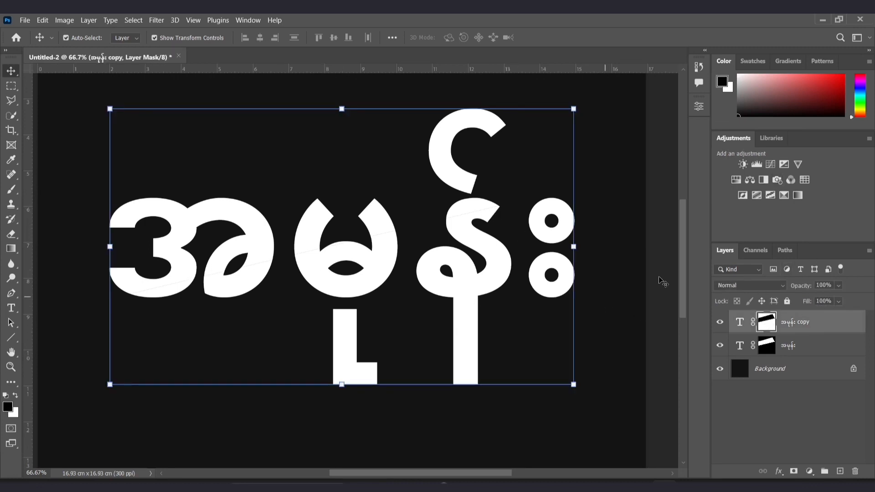
pyautogui.click(10, 189)
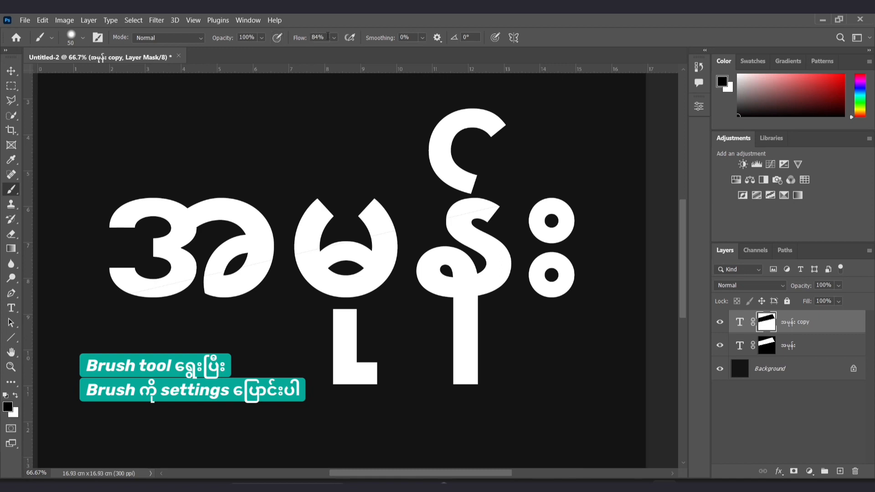
pyautogui.click(334, 37)
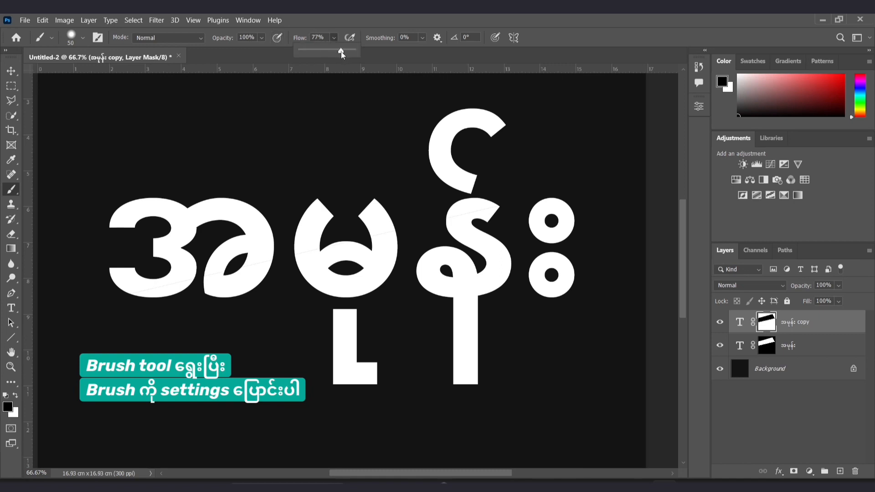
pyautogui.click(142, 63)
pyautogui.click(83, 40)
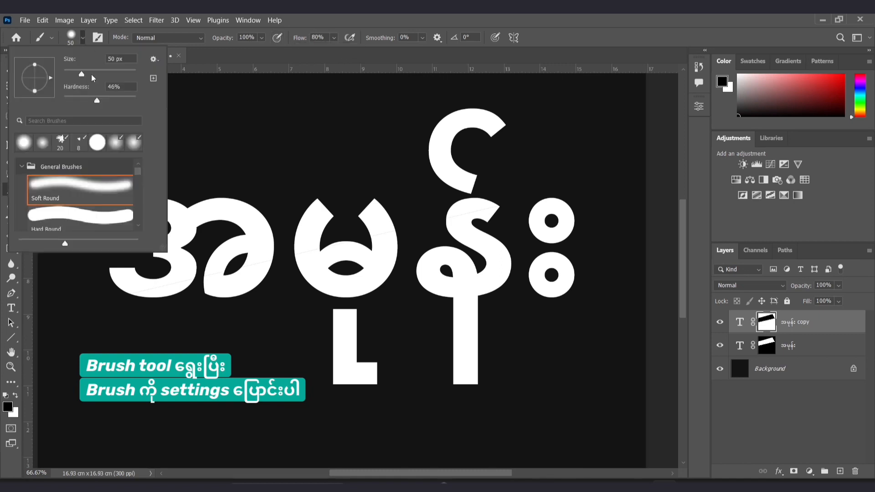
pyautogui.moveTo(81, 77); pyautogui.dragTo(86, 78)
pyautogui.moveTo(99, 77); pyautogui.dragTo(100, 78)
pyautogui.click(83, 42)
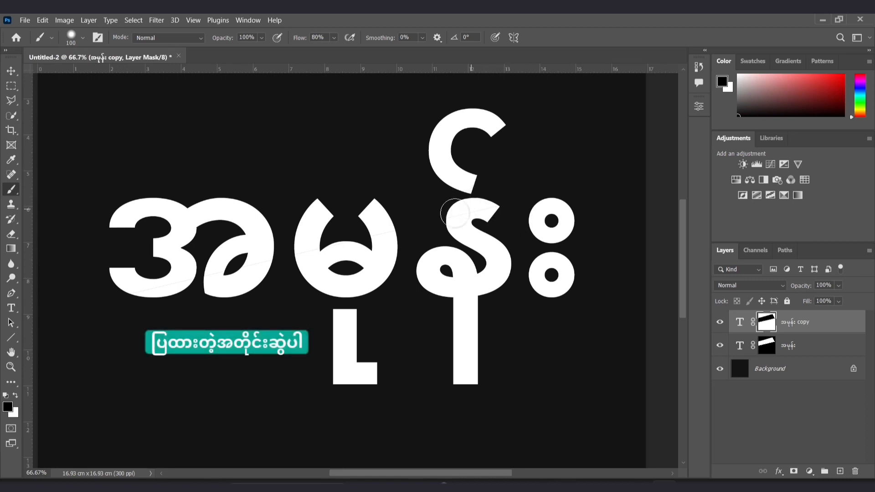
# Paint black along the split line on the copy's mask to shade the upper edge of the lower half.
pyautogui.moveTo(490, 195); pyautogui.dragTo(452, 212)
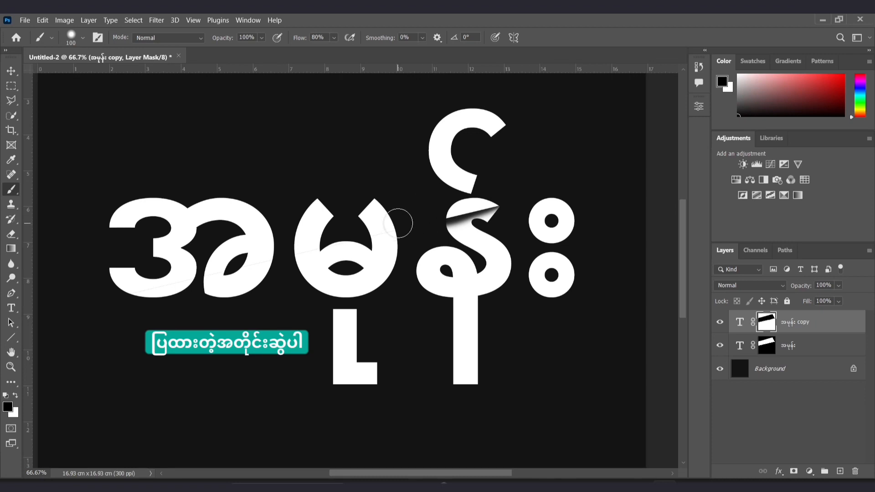
pyautogui.moveTo(398, 212)
pyautogui.mouseDown()
pyautogui.moveTo(265, 252)
pyautogui.moveTo(318, 233)
pyautogui.moveTo(315, 243)
pyautogui.moveTo(109, 285)
pyautogui.moveTo(251, 254)
pyautogui.mouseUp()
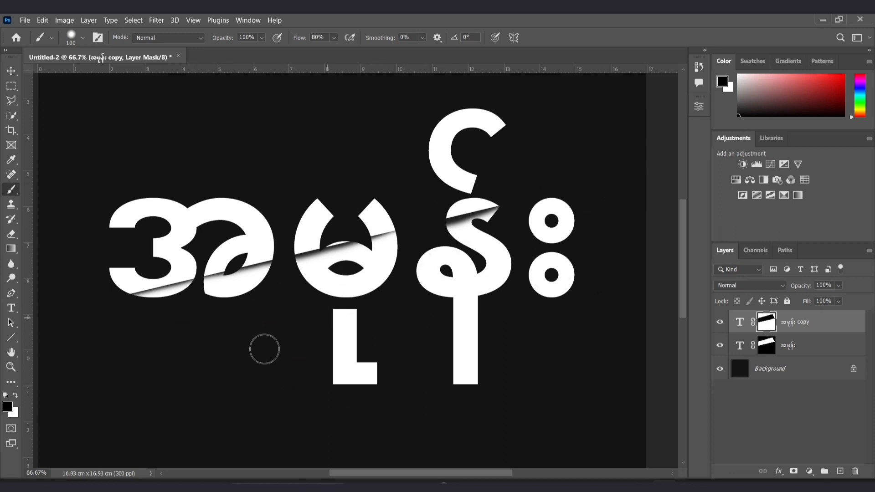
pyautogui.hotkey('ctrl', '-')
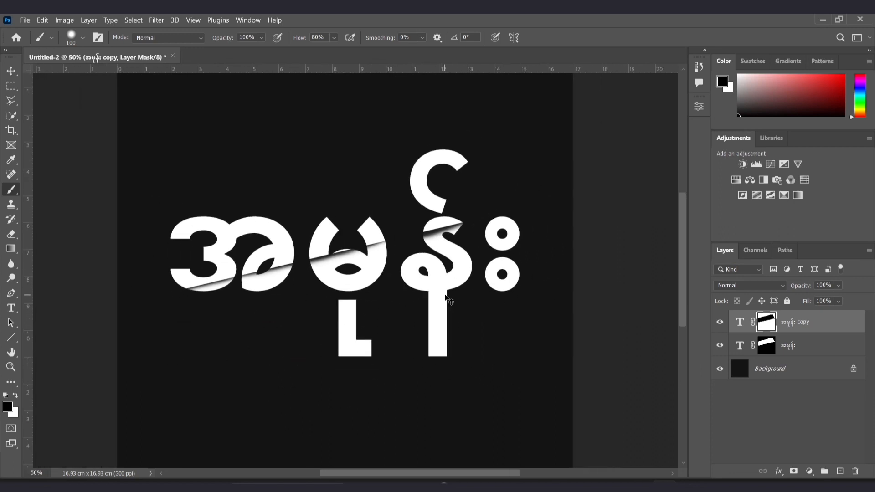
# Toggle the visibility of the copy and original text layers to compare the two halves of the split text.
pyautogui.hotkey('ctrl', '-')
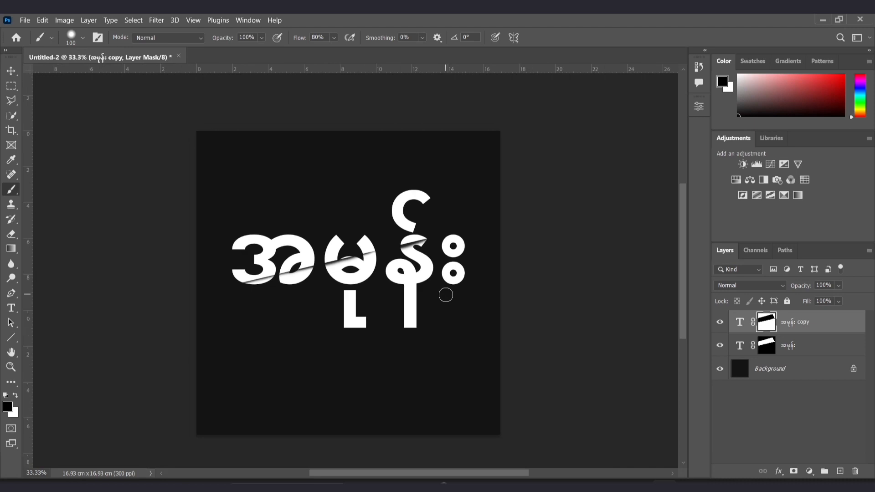
pyautogui.click(8, 76)
pyautogui.click(592, 344)
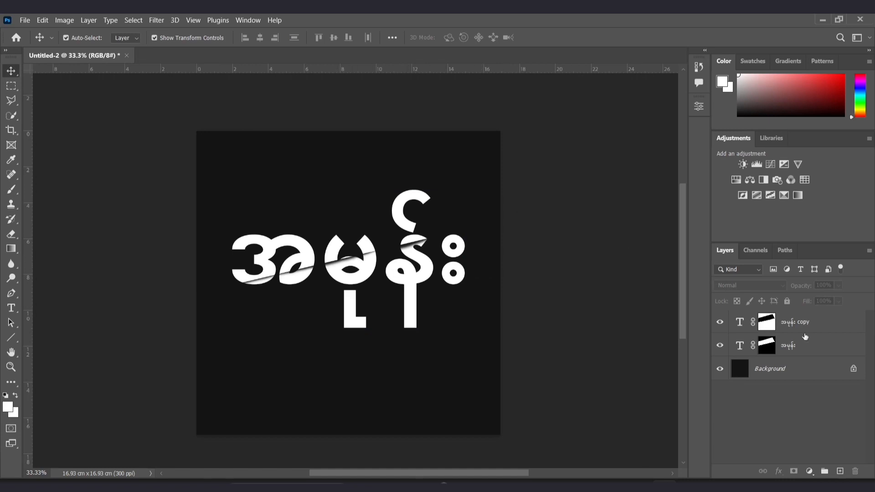
pyautogui.click(813, 326)
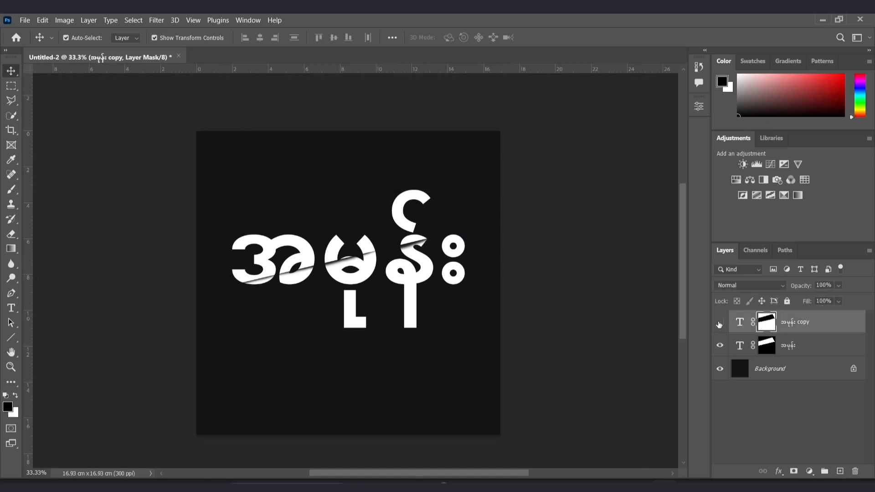
pyautogui.click(720, 322)
pyautogui.click(719, 322)
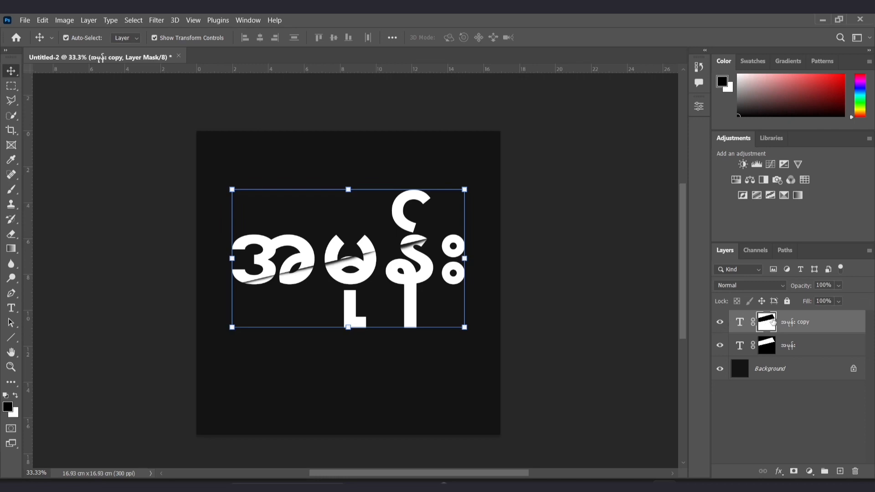
pyautogui.click(719, 346)
pyautogui.click(720, 346)
pyautogui.click(808, 351)
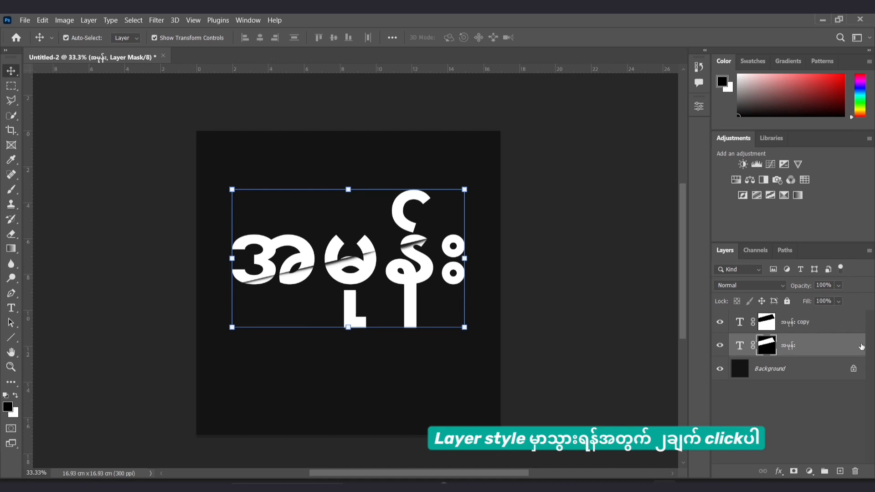
# Open the original text layer's layer style and enable Gradient Overlay.
pyautogui.doubleClick(861, 346)
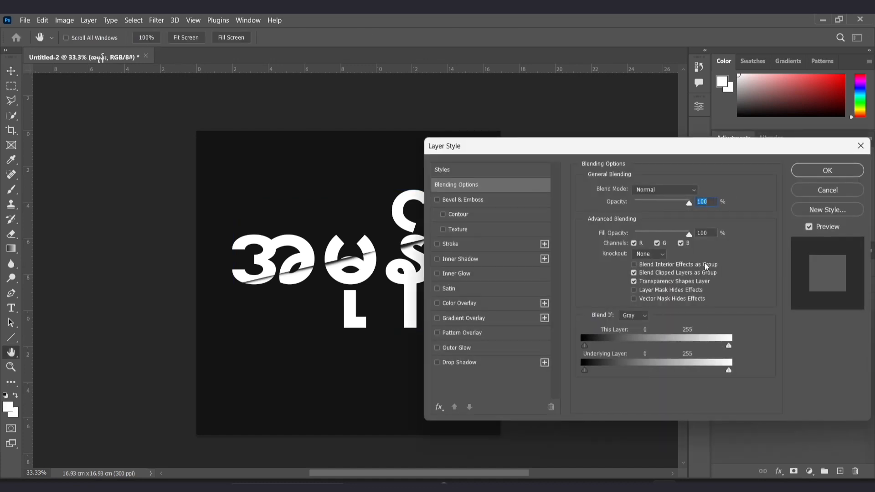
pyautogui.moveTo(486, 150); pyautogui.dragTo(534, 100)
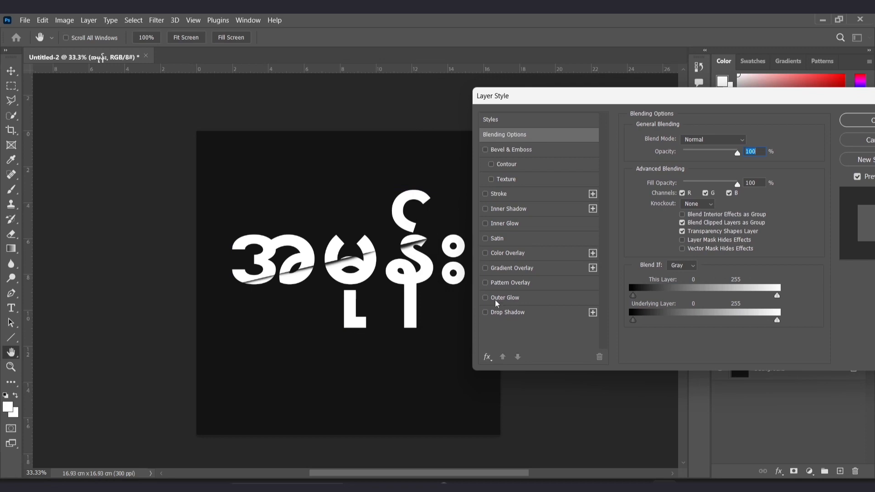
pyautogui.click(512, 269)
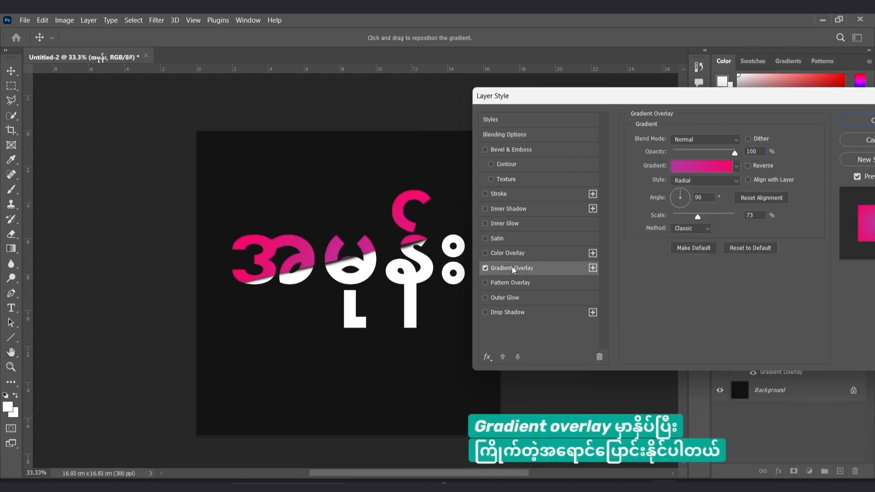
# Browse the gradient presets and pick a violet purple gradient from the Purples folder for the overlay.
pyautogui.click(736, 167)
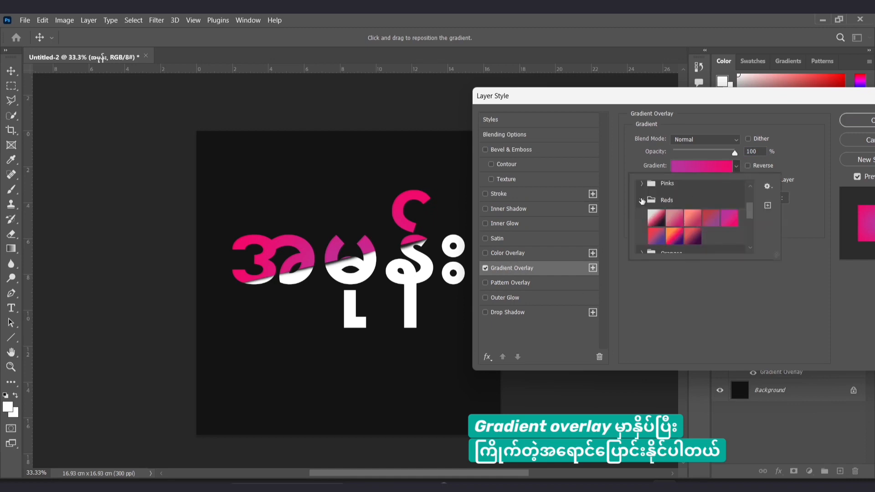
pyautogui.click(641, 200)
pyautogui.click(642, 217)
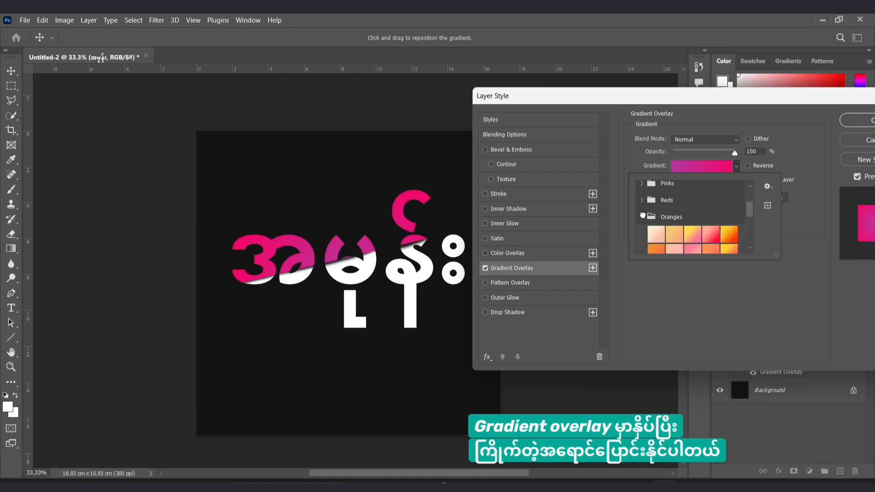
pyautogui.click(642, 216)
pyautogui.scroll(1, 649, 232)
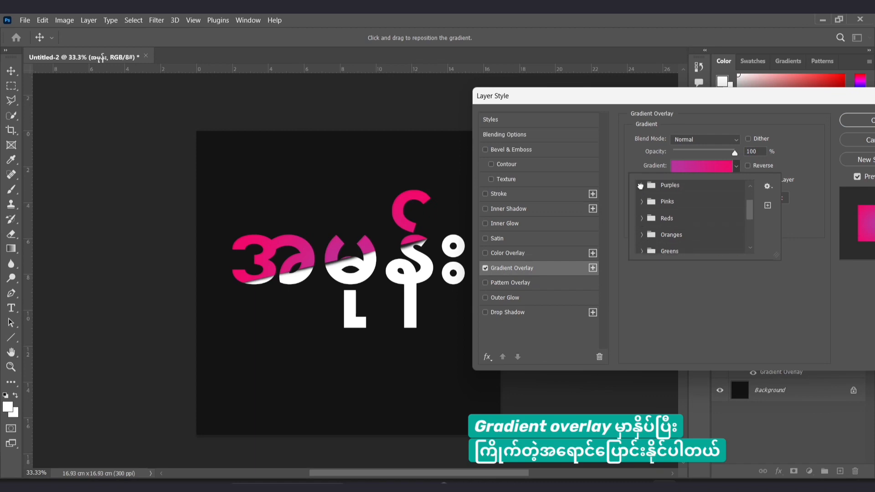
pyautogui.click(640, 185)
pyautogui.scroll(-1, 683, 216)
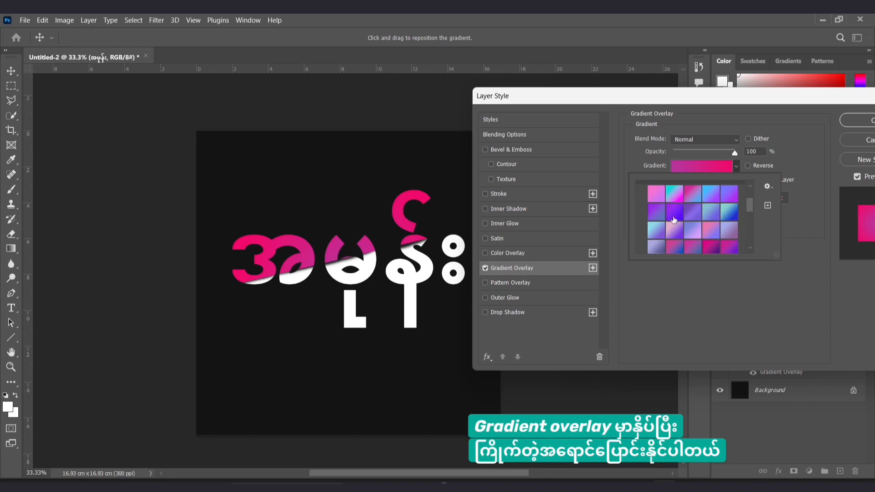
pyautogui.click(674, 218)
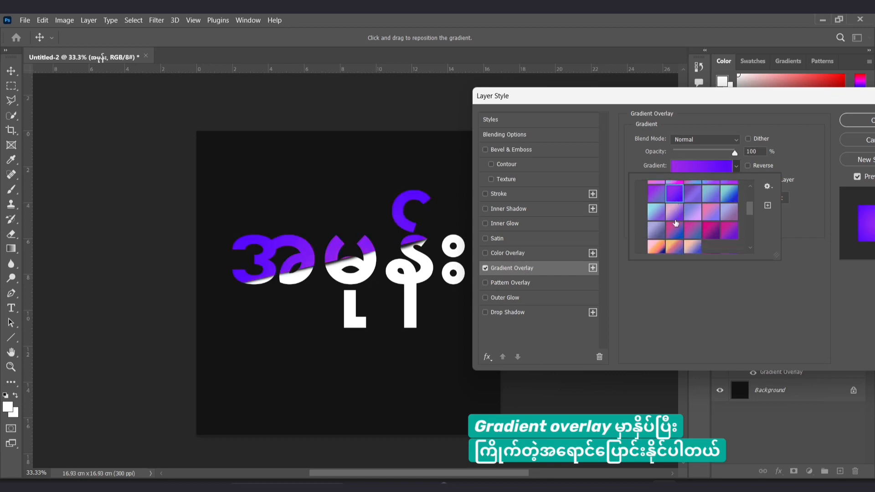
pyautogui.click(709, 232)
pyautogui.scroll(1, 709, 232)
pyautogui.scroll(1, 709, 232)
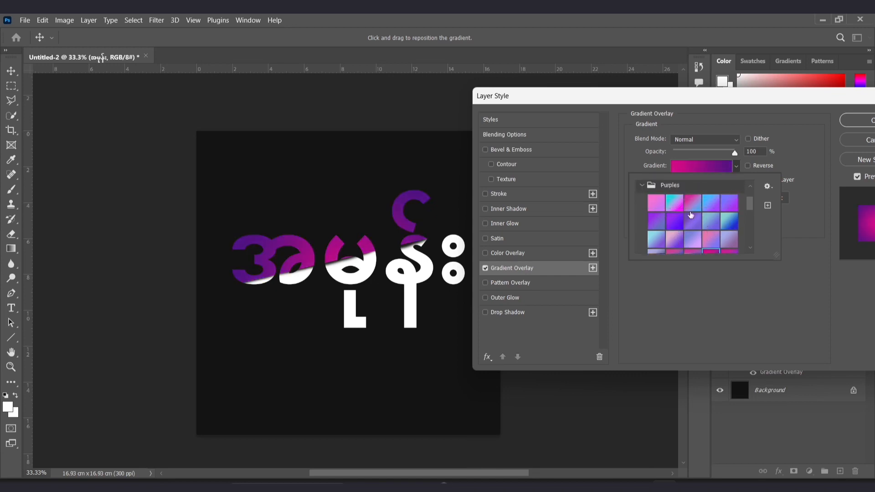
pyautogui.click(681, 206)
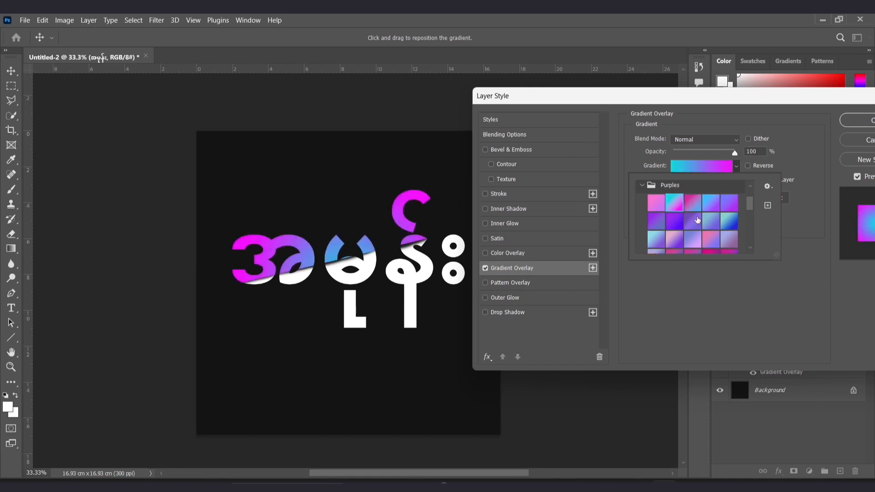
pyautogui.scroll(-3, 702, 218)
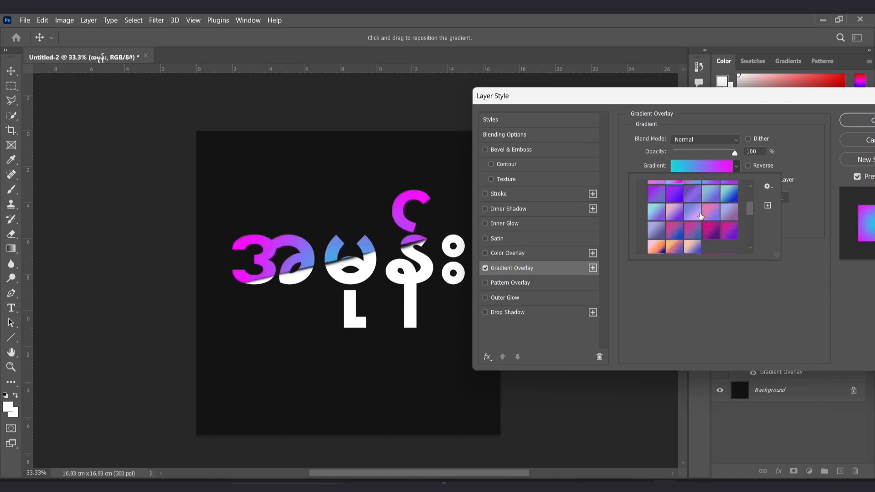
pyautogui.click(674, 223)
pyautogui.scroll(-2, 708, 222)
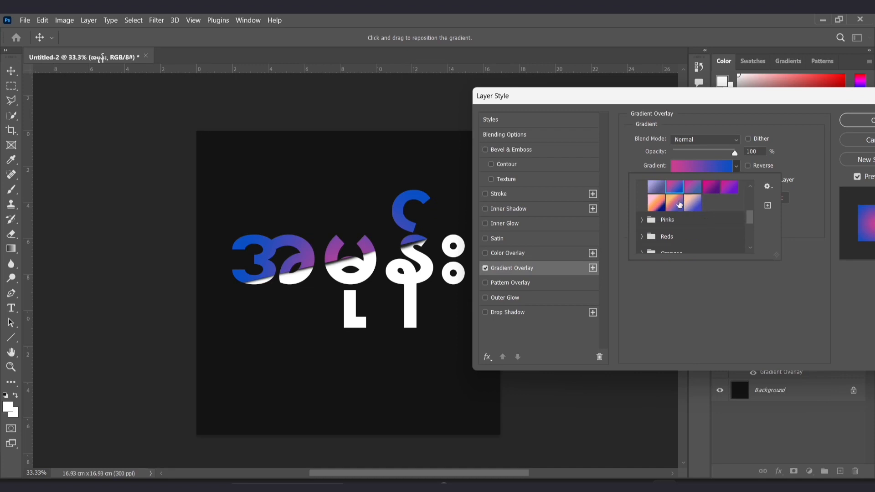
pyautogui.click(659, 206)
pyautogui.scroll(2, 710, 202)
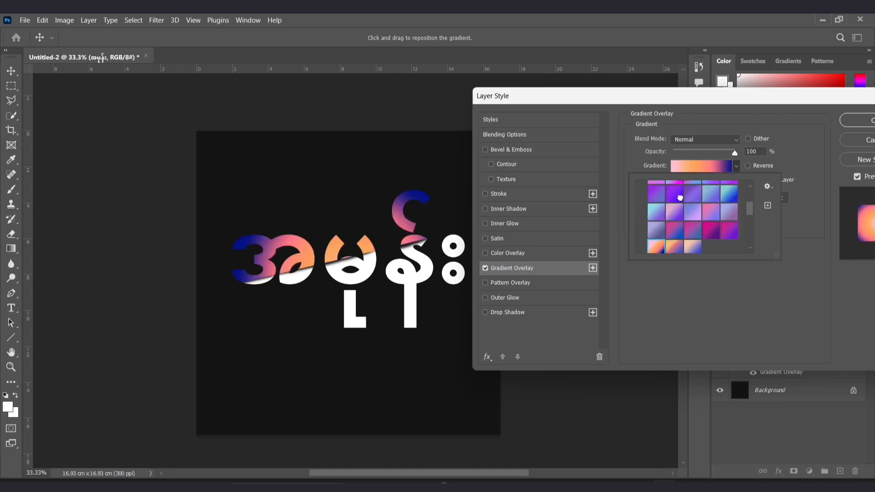
pyautogui.click(679, 198)
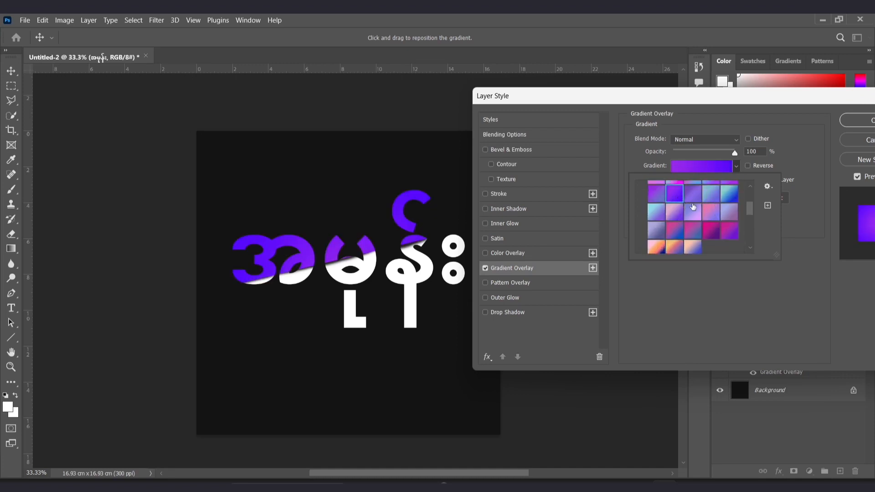
pyautogui.click(789, 202)
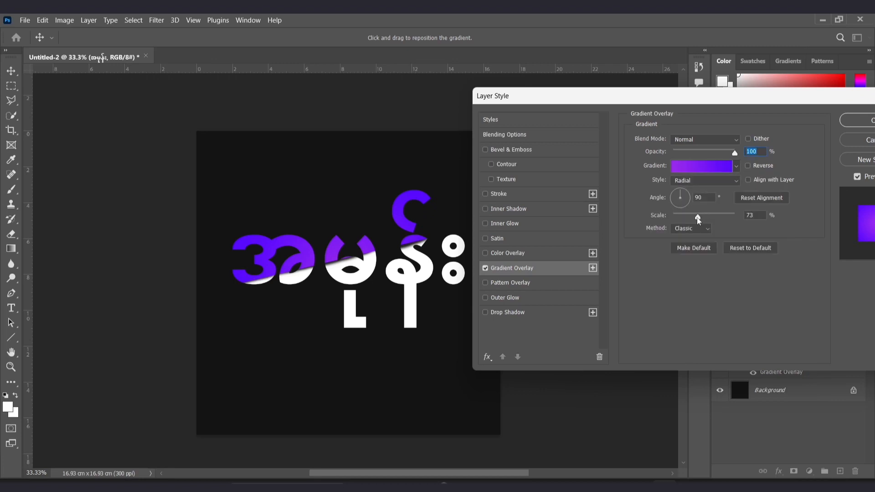
# Set the gradient overlay's style to Reflected and its scale to about 50%.
pyautogui.moveTo(721, 220); pyautogui.dragTo(699, 228)
pyautogui.moveTo(714, 103); pyautogui.dragTo(642, 107)
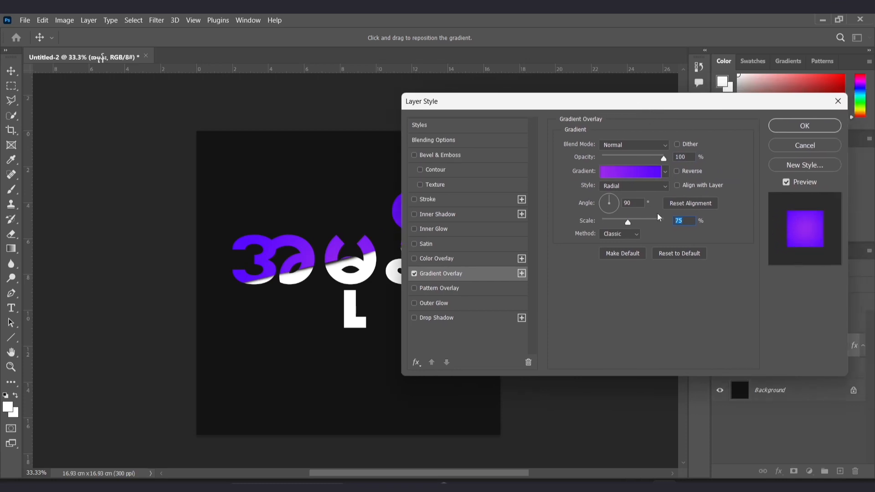
pyautogui.click(630, 185)
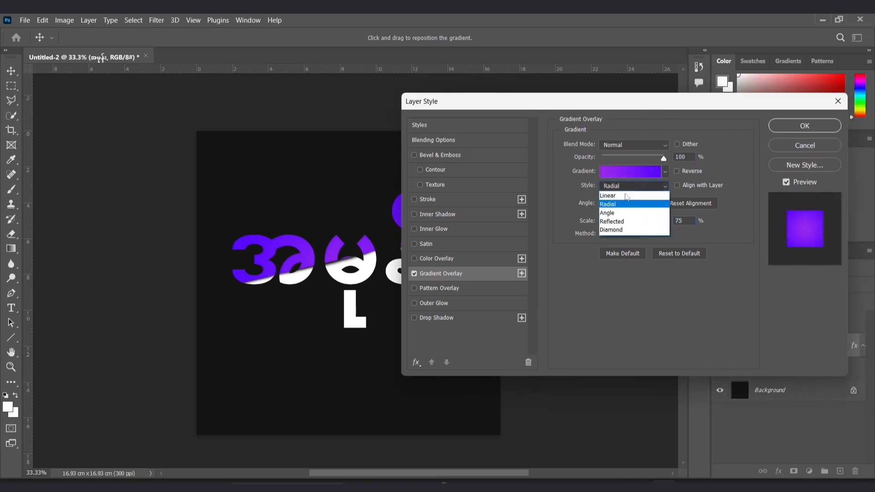
pyautogui.click(613, 221)
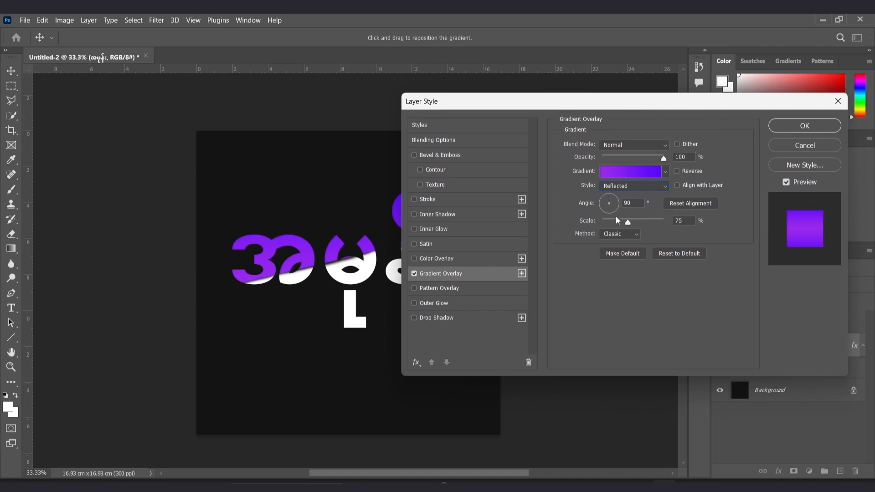
pyautogui.moveTo(628, 223)
pyautogui.mouseDown()
pyautogui.moveTo(644, 224)
pyautogui.moveTo(616, 223)
pyautogui.mouseUp()
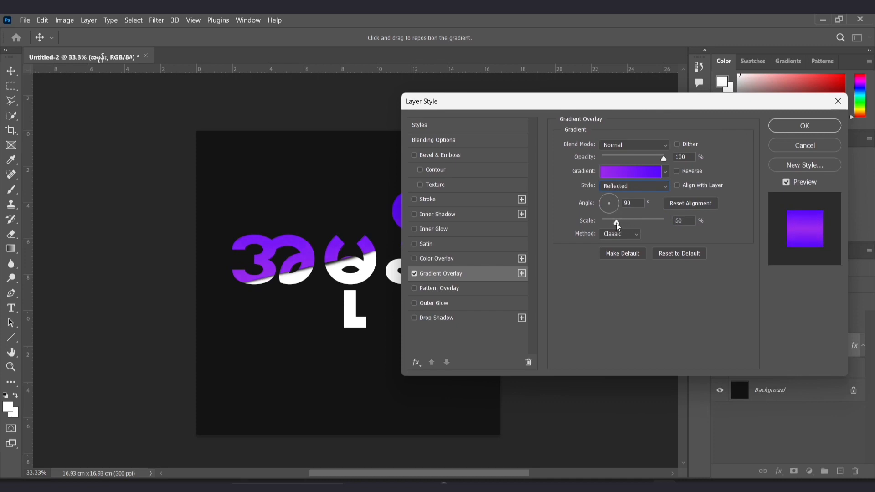
# Apply the Gradient Overlay layer style and deselect the layer.
pyautogui.moveTo(547, 103); pyautogui.dragTo(651, 90)
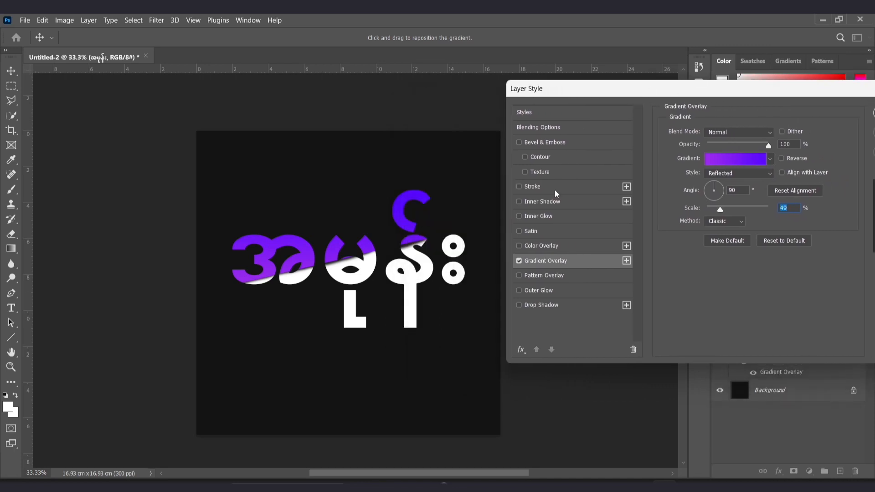
pyautogui.hotkey('ctrl', '+')
pyautogui.hotkey('ctrl', '-')
pyautogui.hotkey('ctrl', '-')
pyautogui.moveTo(776, 96); pyautogui.dragTo(643, 102)
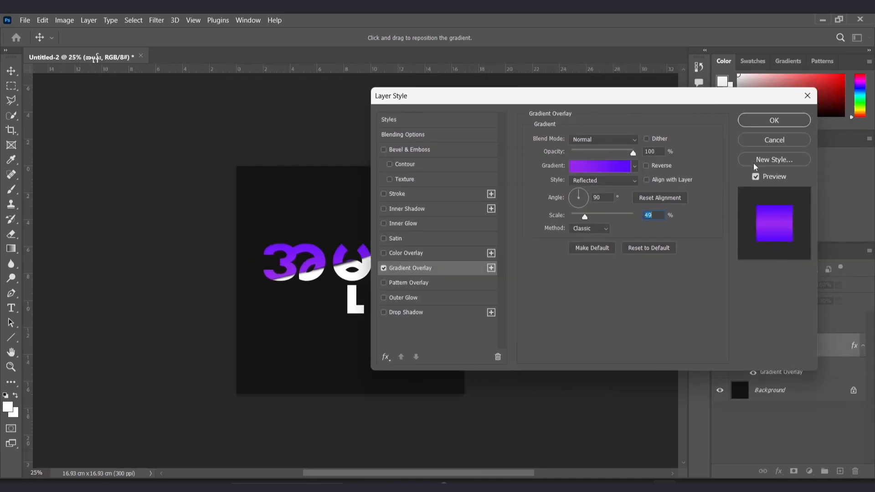
pyautogui.click(768, 124)
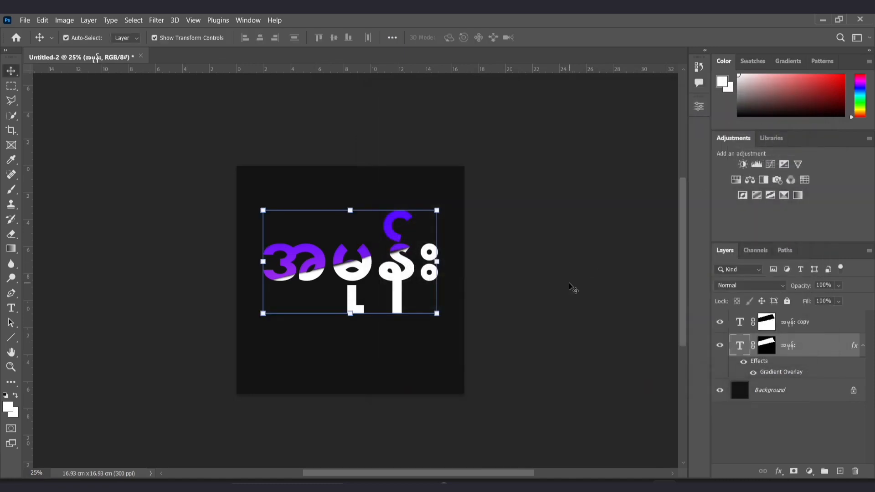
pyautogui.click(570, 285)
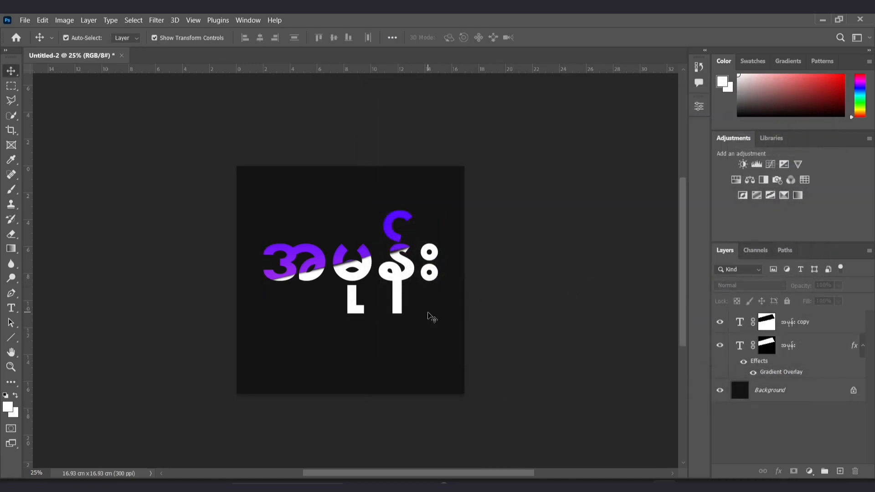